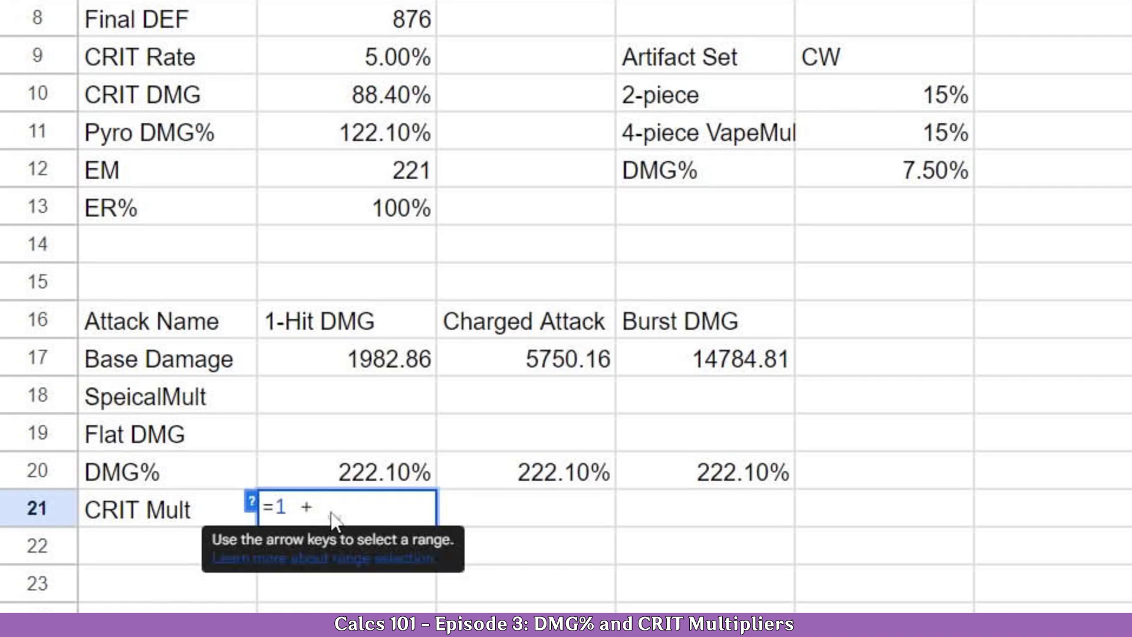
- Complete the 1-Hit DMG CRIT Mult formula as =1 + MEDIAN(0%, $B$9, 100%) and format the cell as a percentage
text(MEDIAN)
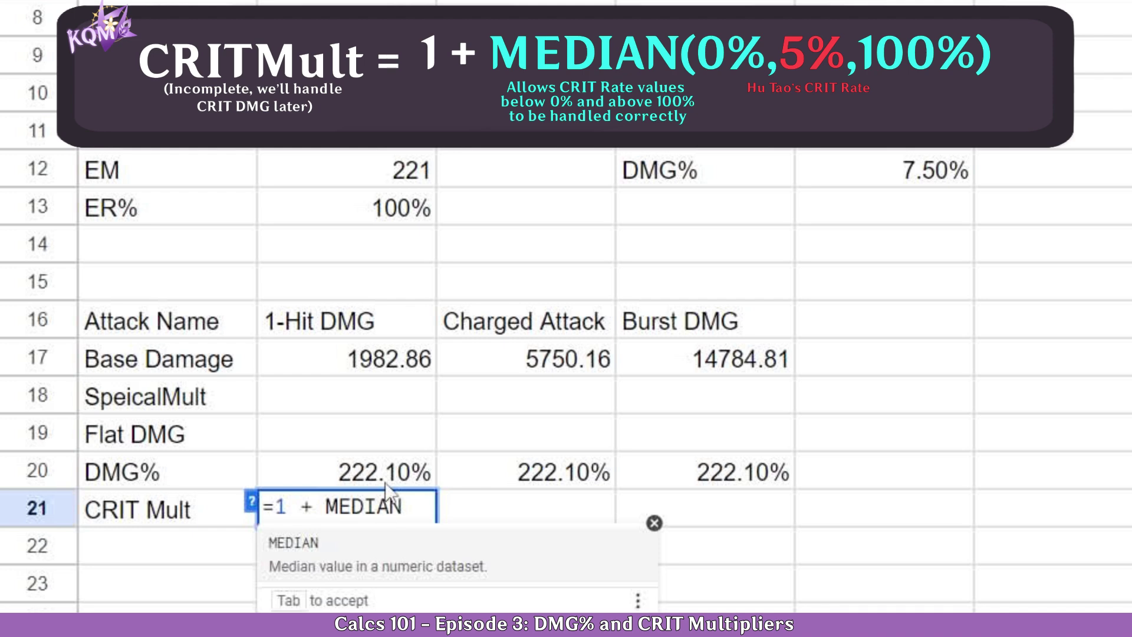
text(()
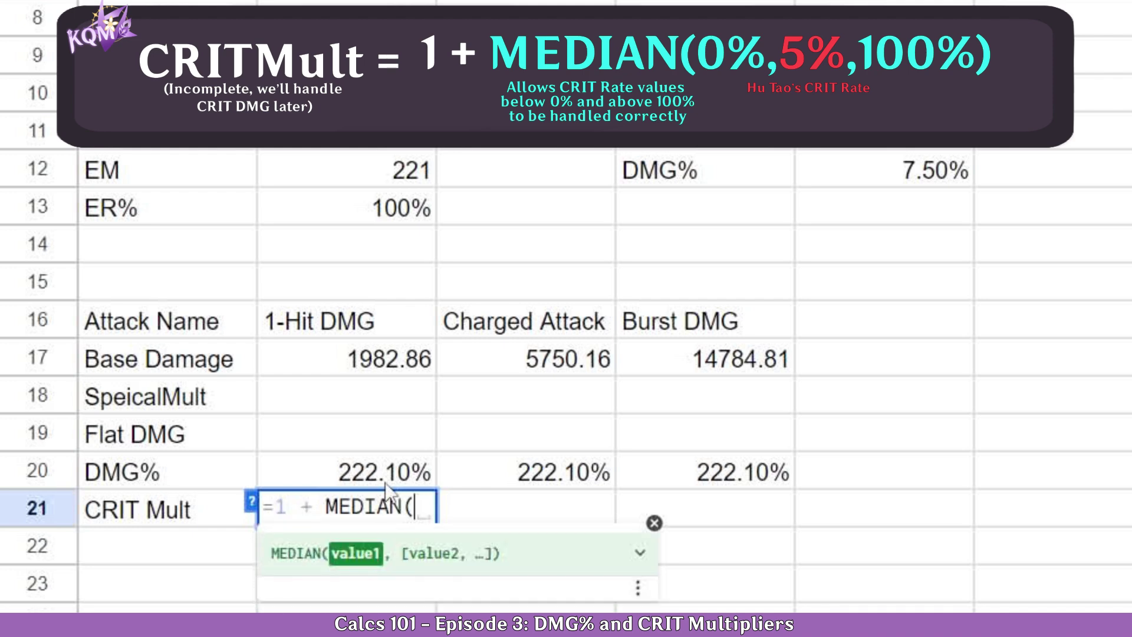
text(0%,)
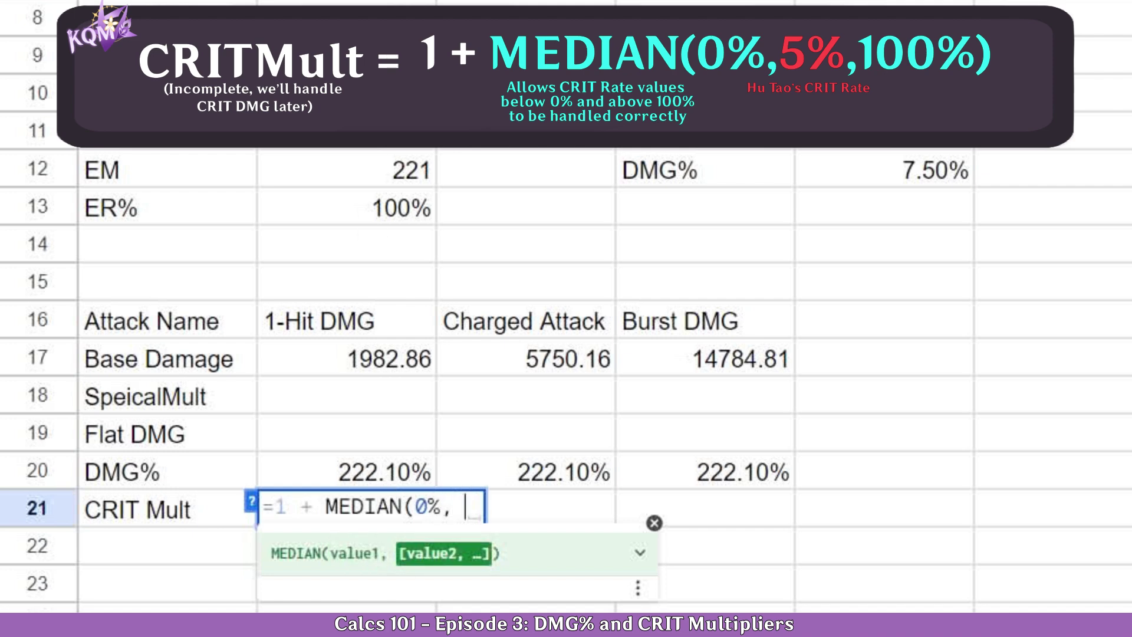
click(354, 56)
text(,)
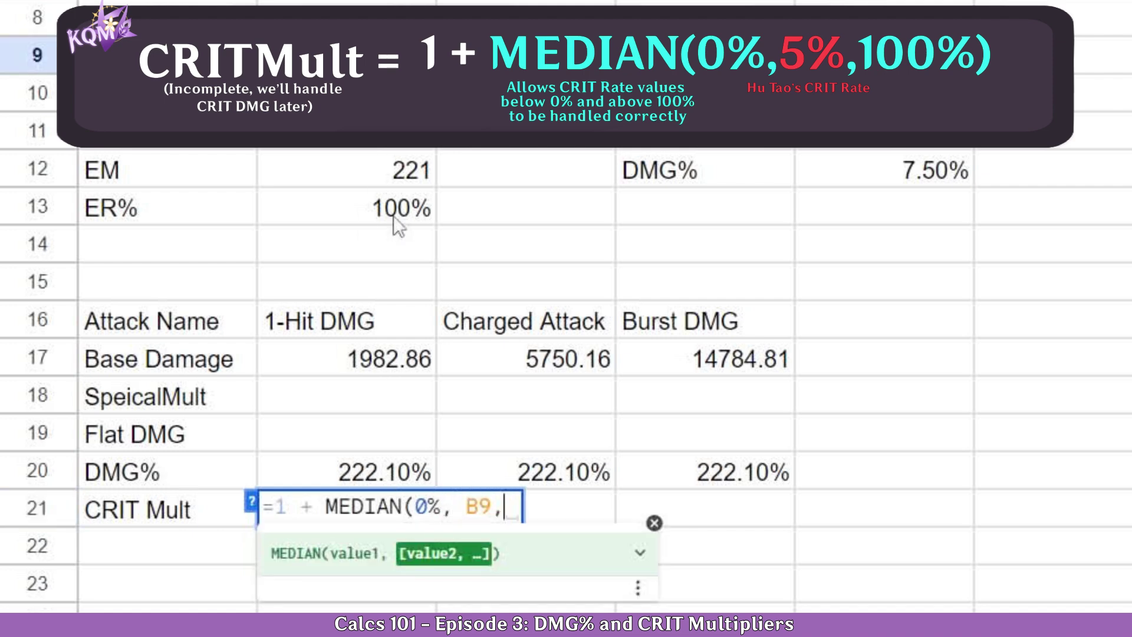
click(494, 506)
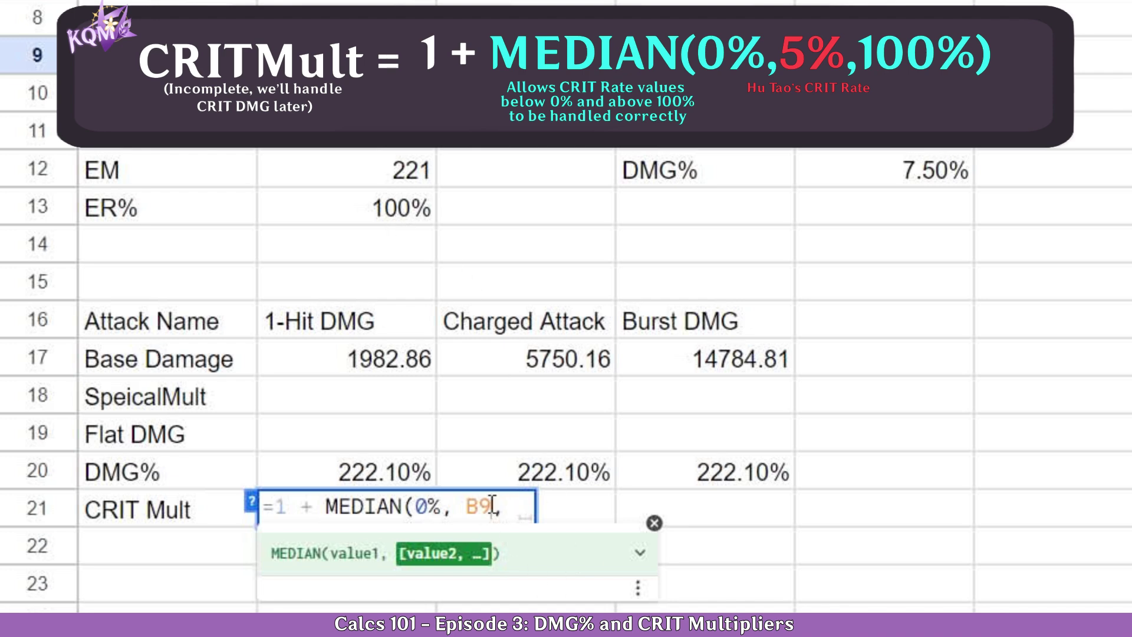
key(F4)
key(End)
text(100%))
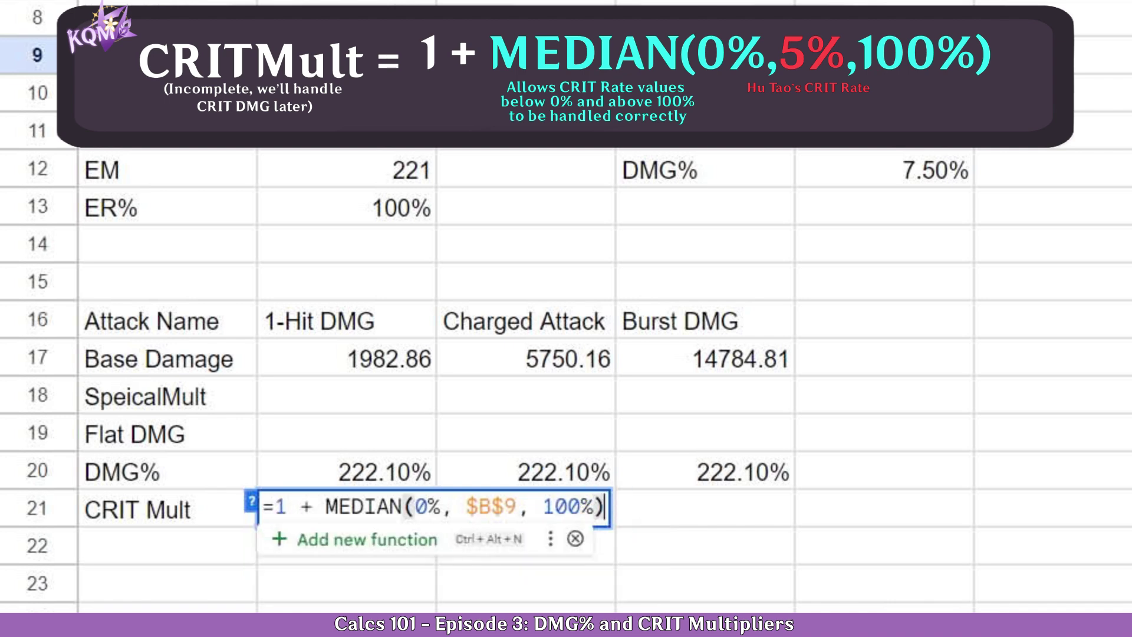
key(Return)
click(419, 511)
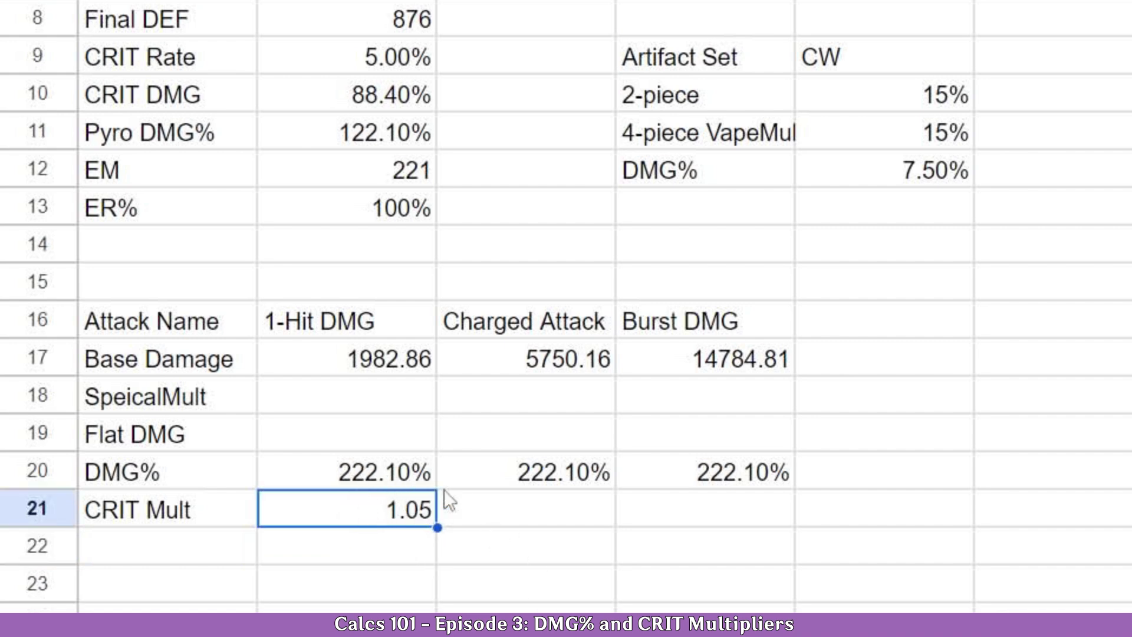
key(ctrl+shift+5)
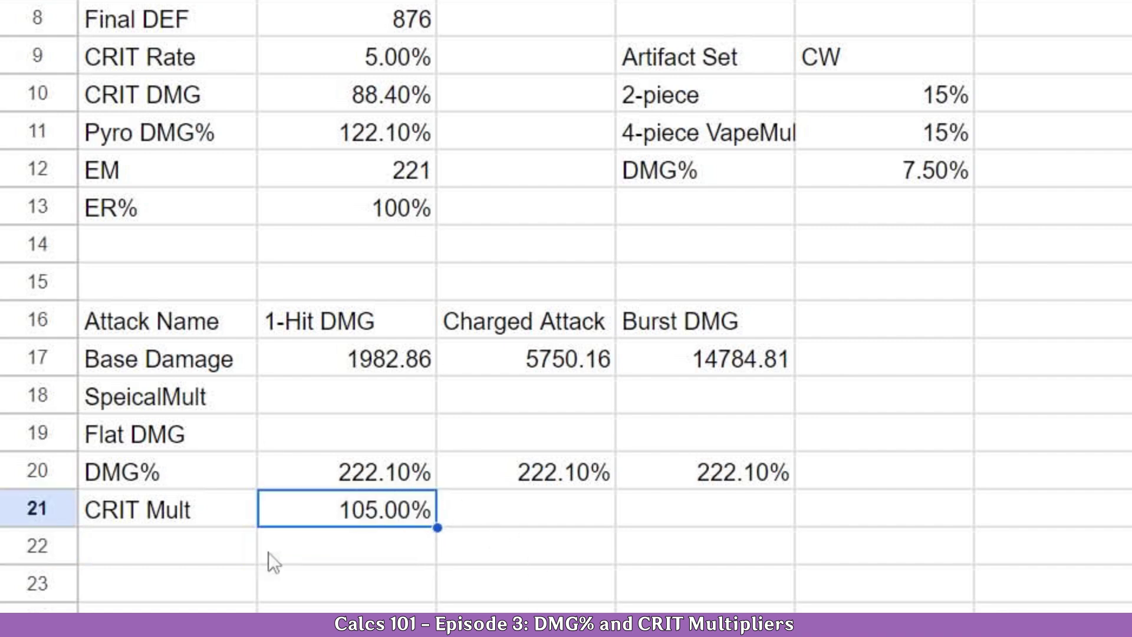
- Examine the constant 1 and the CRIT Rate reference in the 1-Hit DMG CRIT Mult formula without changing it
double_click(323, 517)
key(Left)
key(Left)
key(Left)
key(shift+Left)
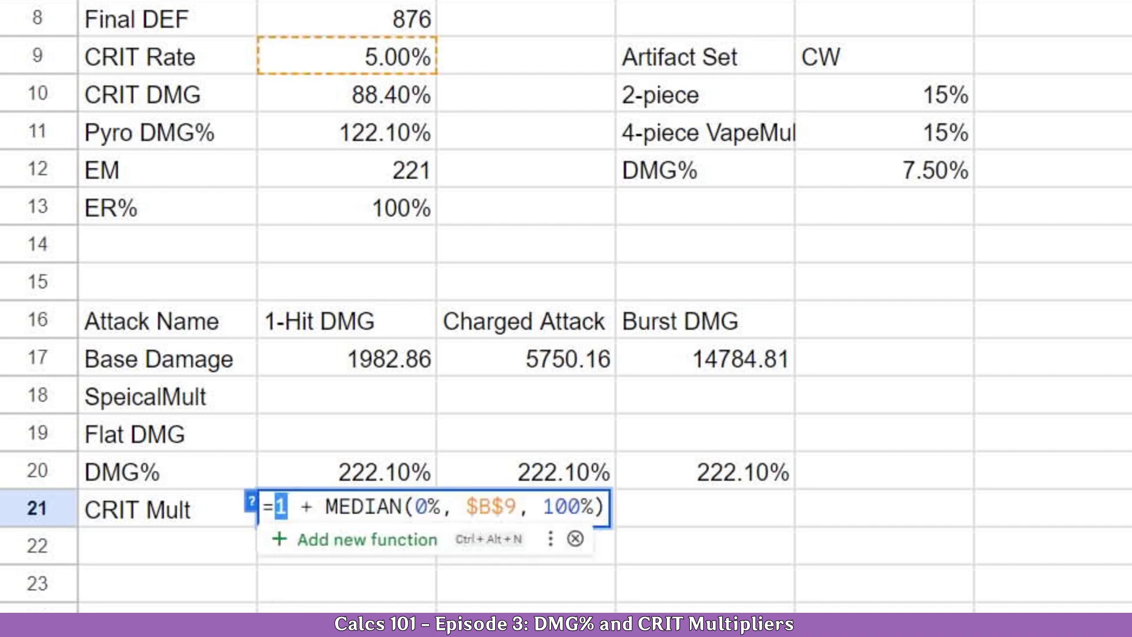
key(Escape)
click(356, 64)
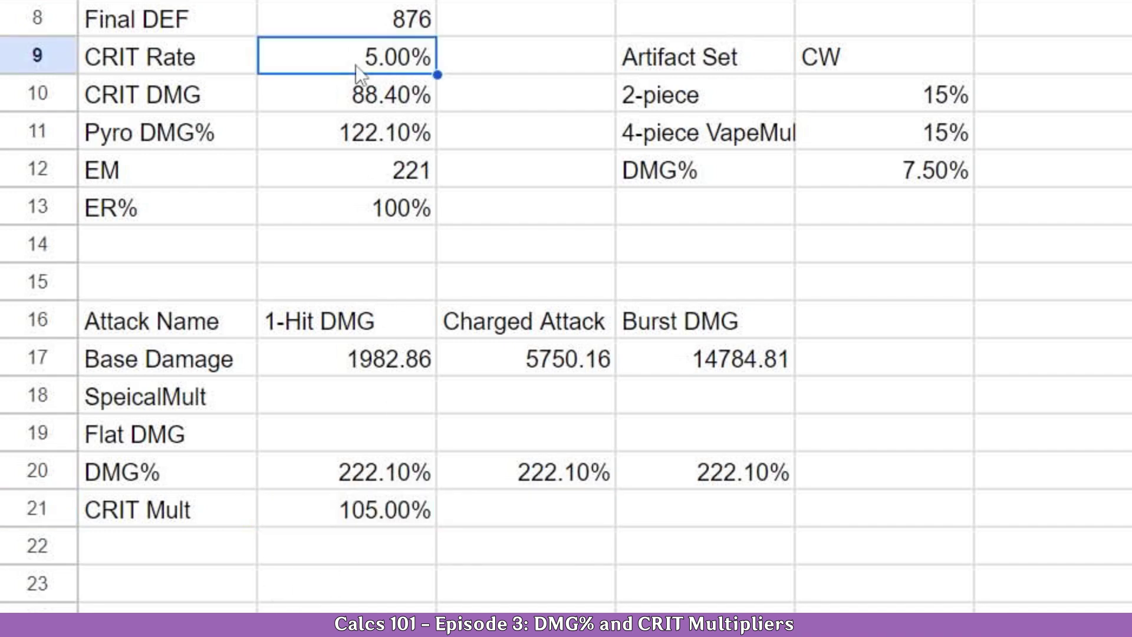
double_click(389, 521)
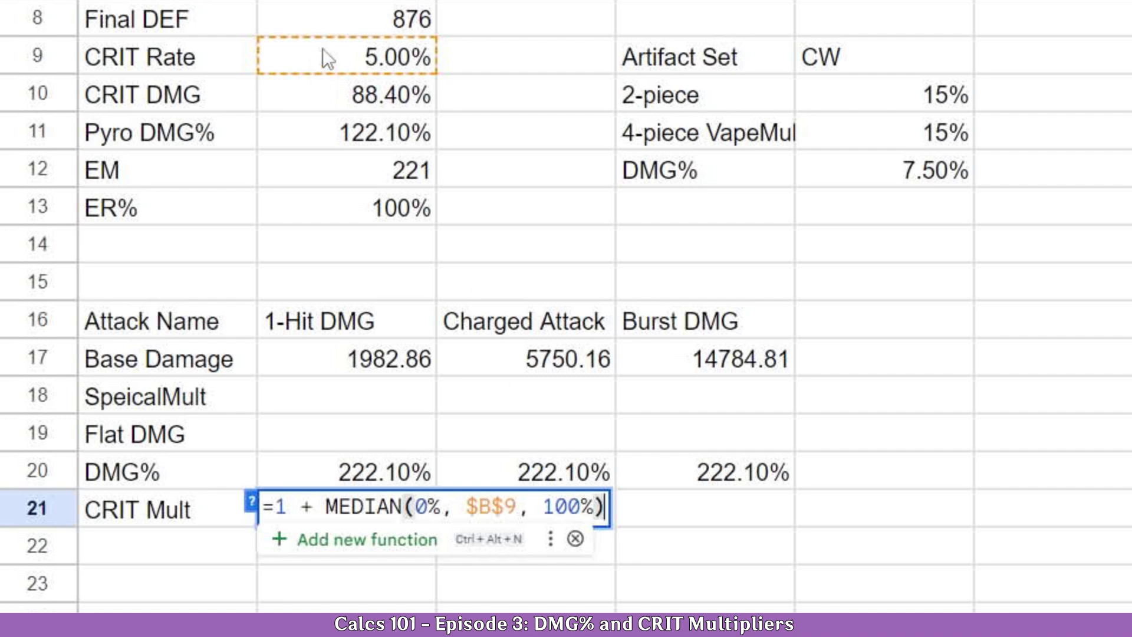
key(Escape)
- Set the CRIT Rate to 110% and review the CRIT Mult formula for 1-Hit DMG
click(383, 54)
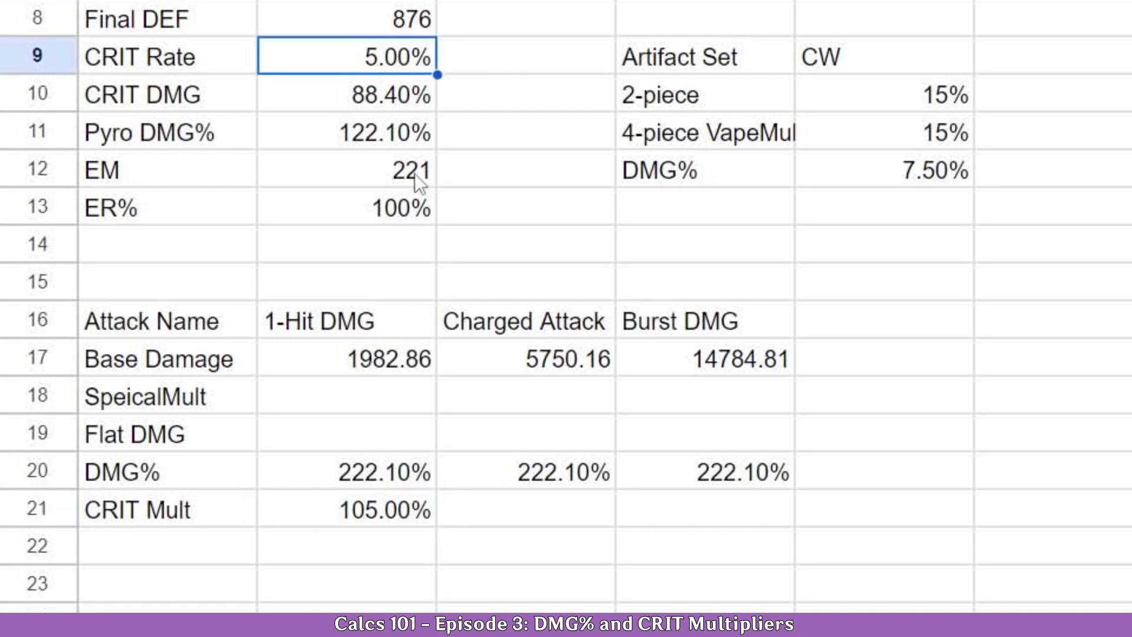
text(110)
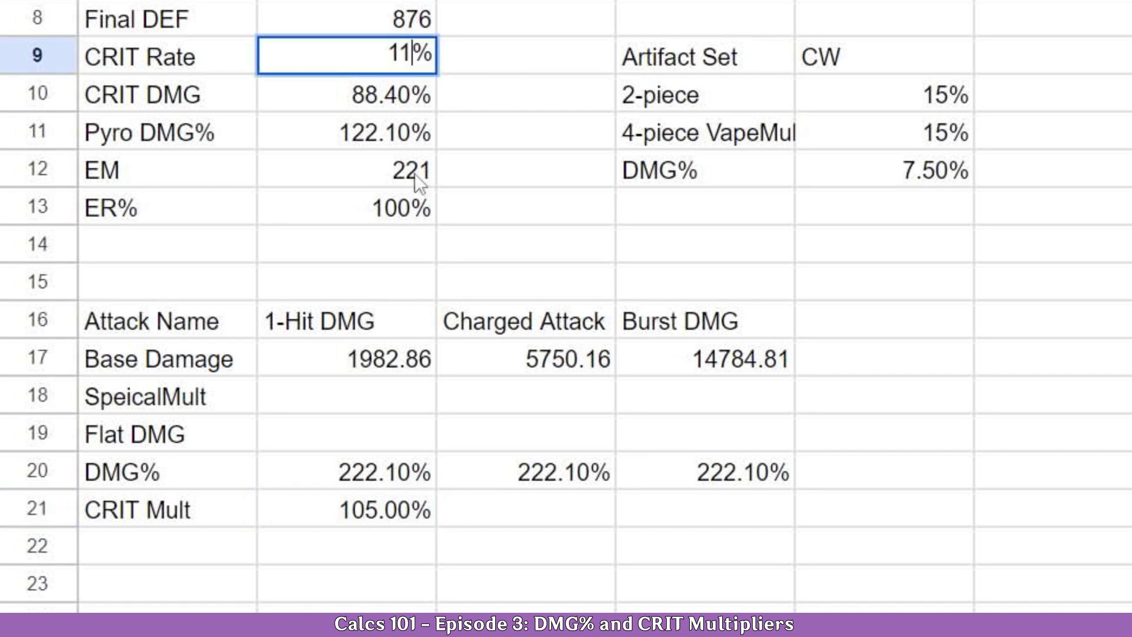
key(Return)
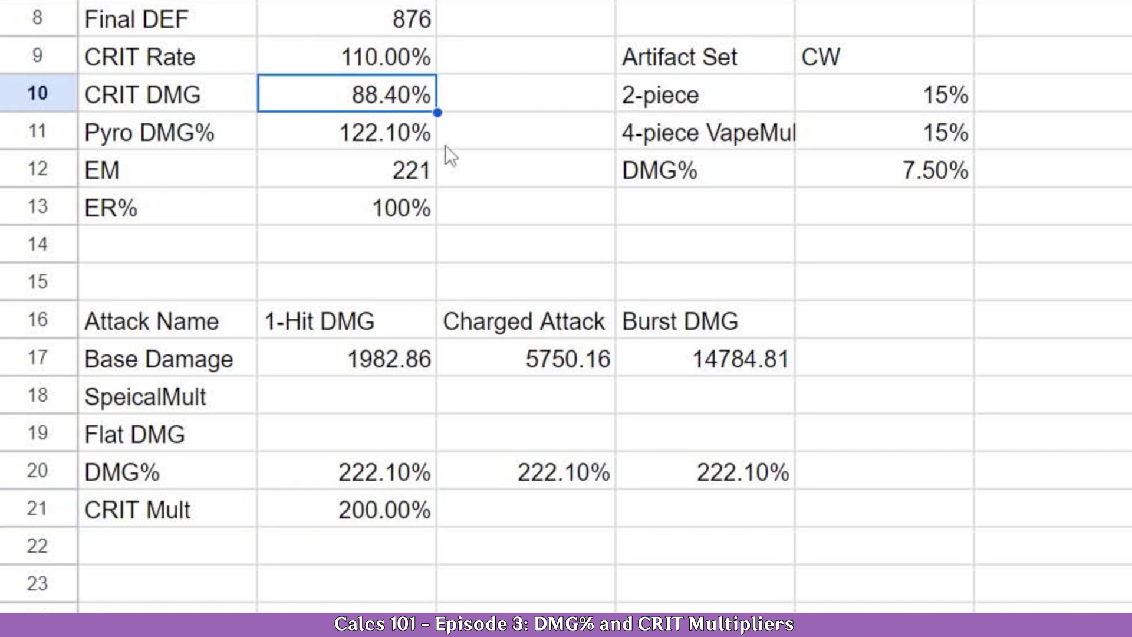
double_click(376, 515)
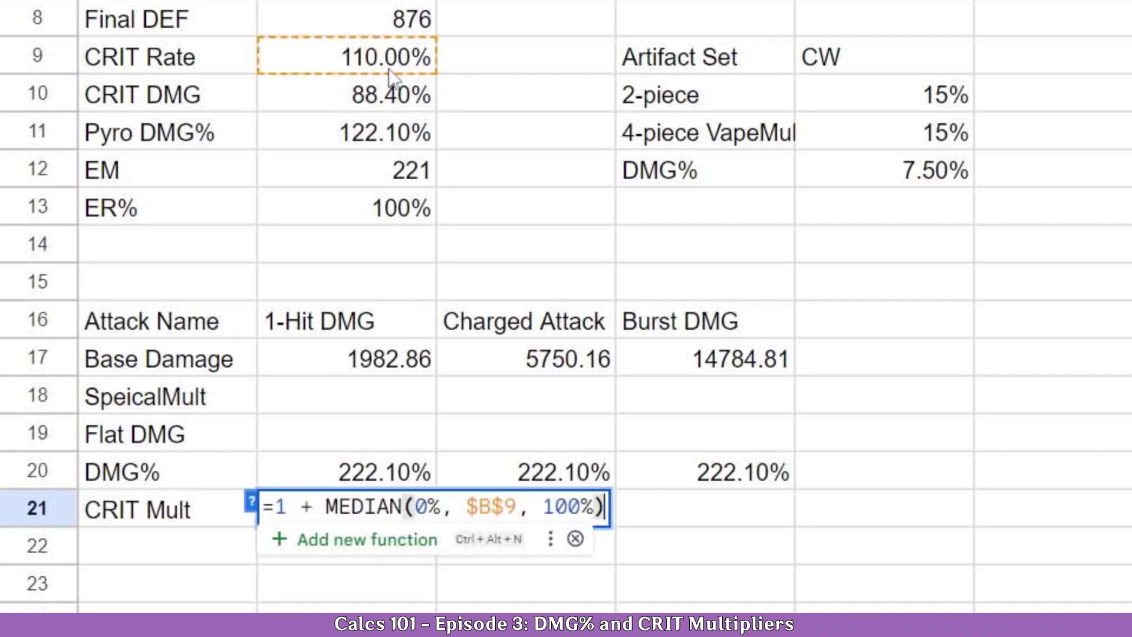
key(Return)
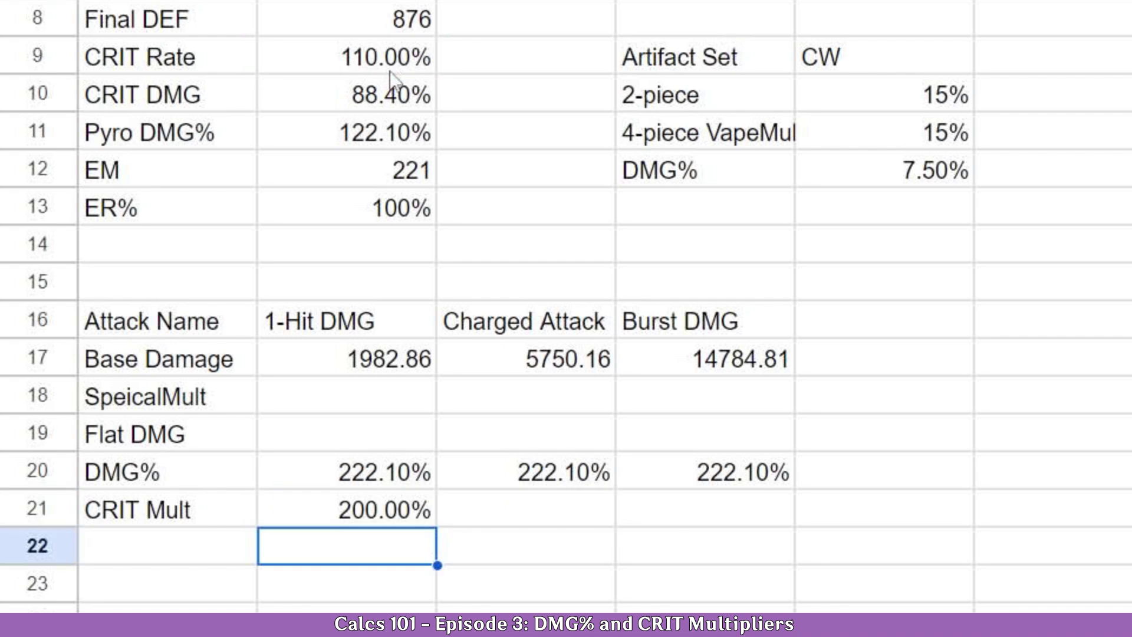
double_click(381, 517)
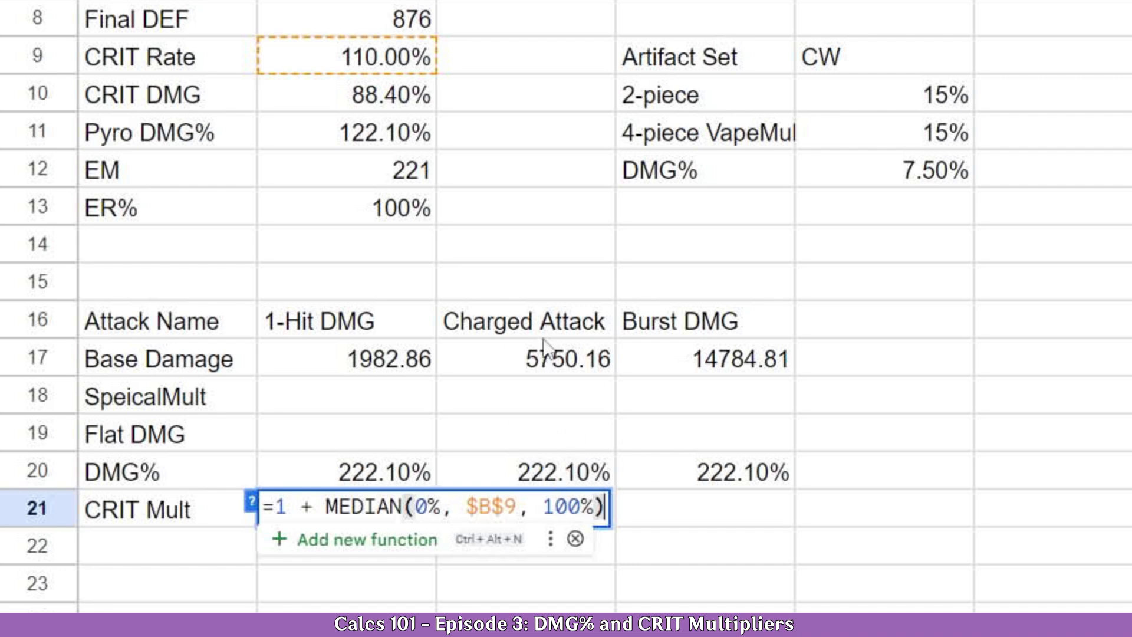
key(Return)
- Set the CRIT Rate to -95% and inspect how the CRIT Mult formula handles the negative rate
click(401, 66)
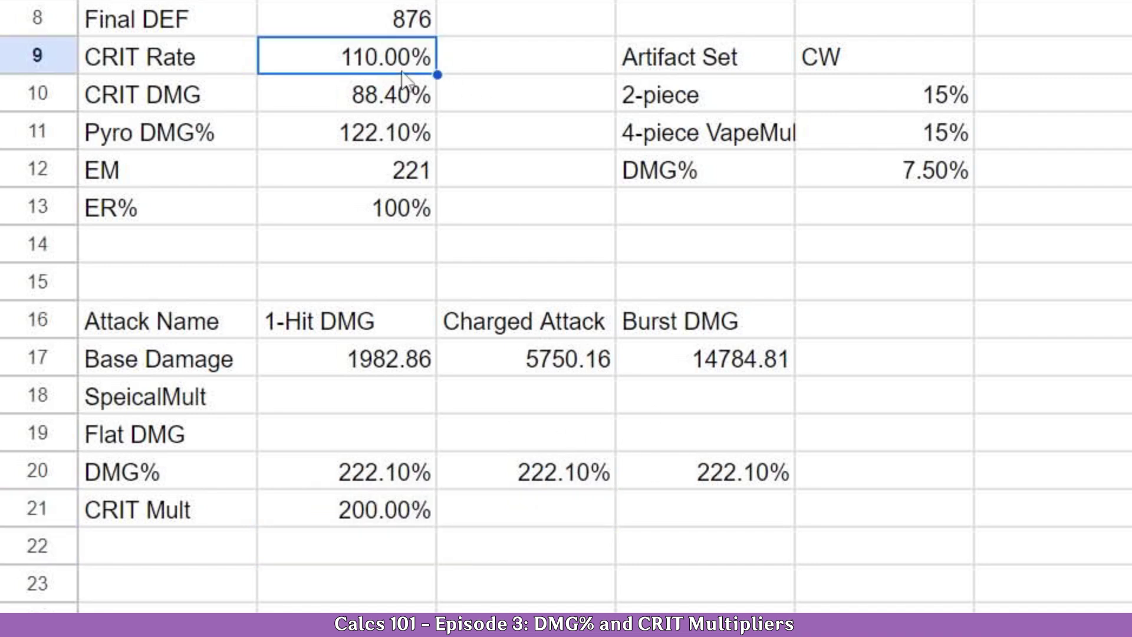
text(-95)
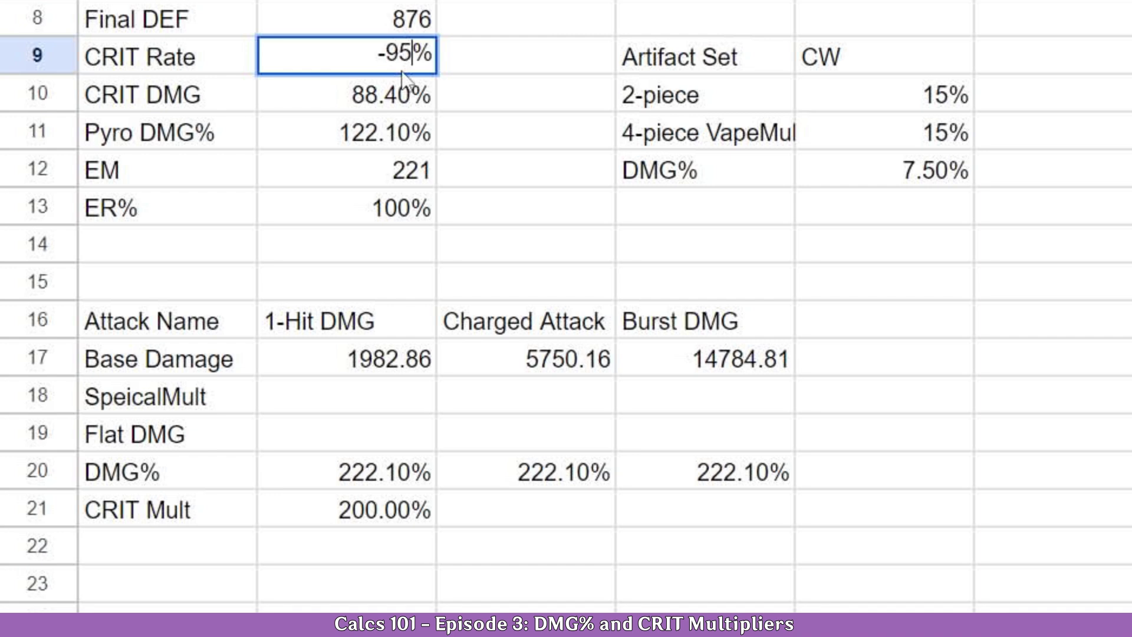
key(Return)
click(412, 504)
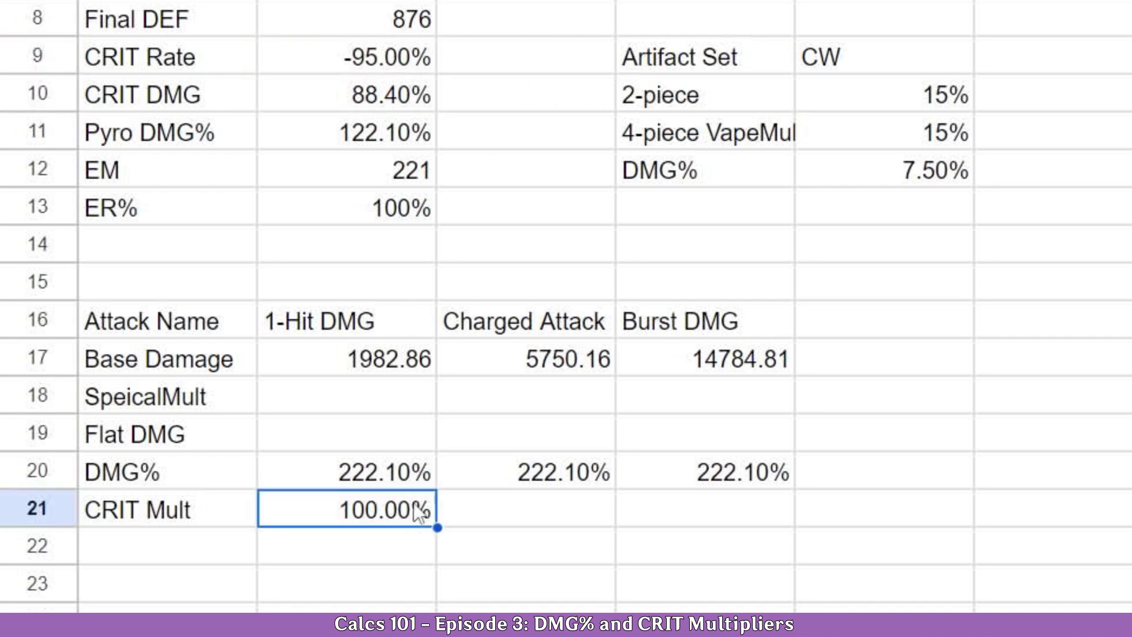
double_click(415, 505)
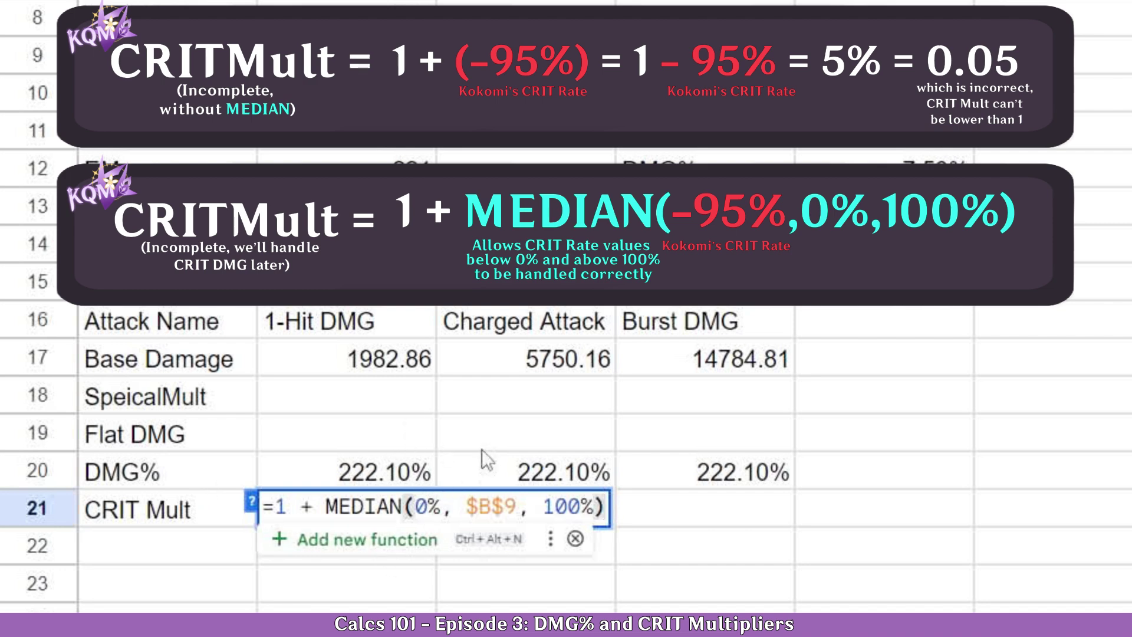
key(Return)
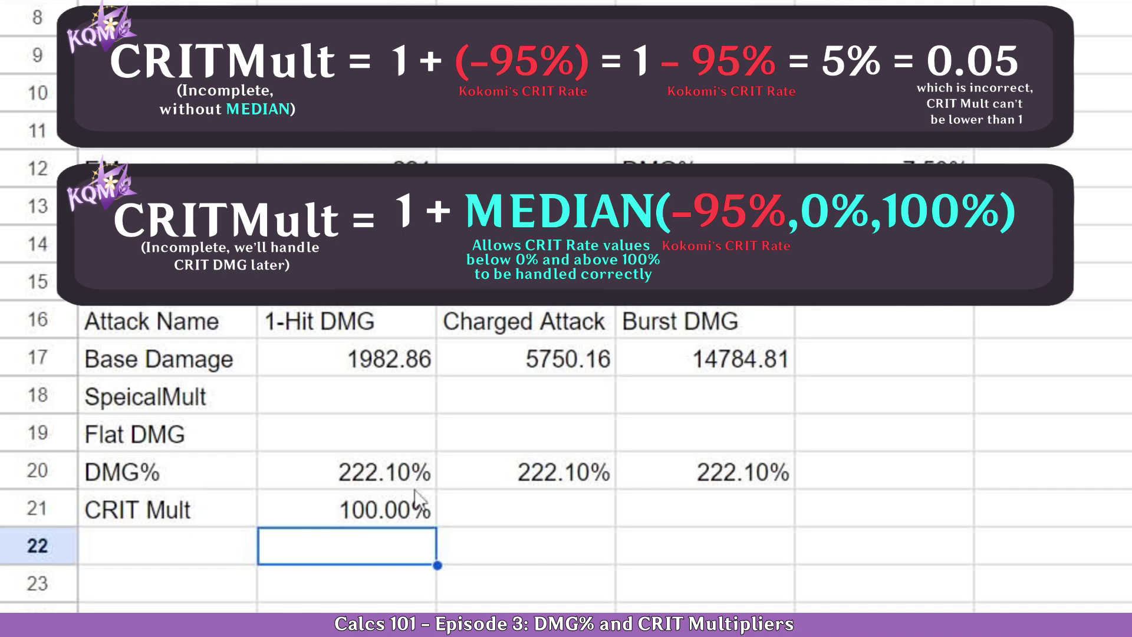
click(387, 521)
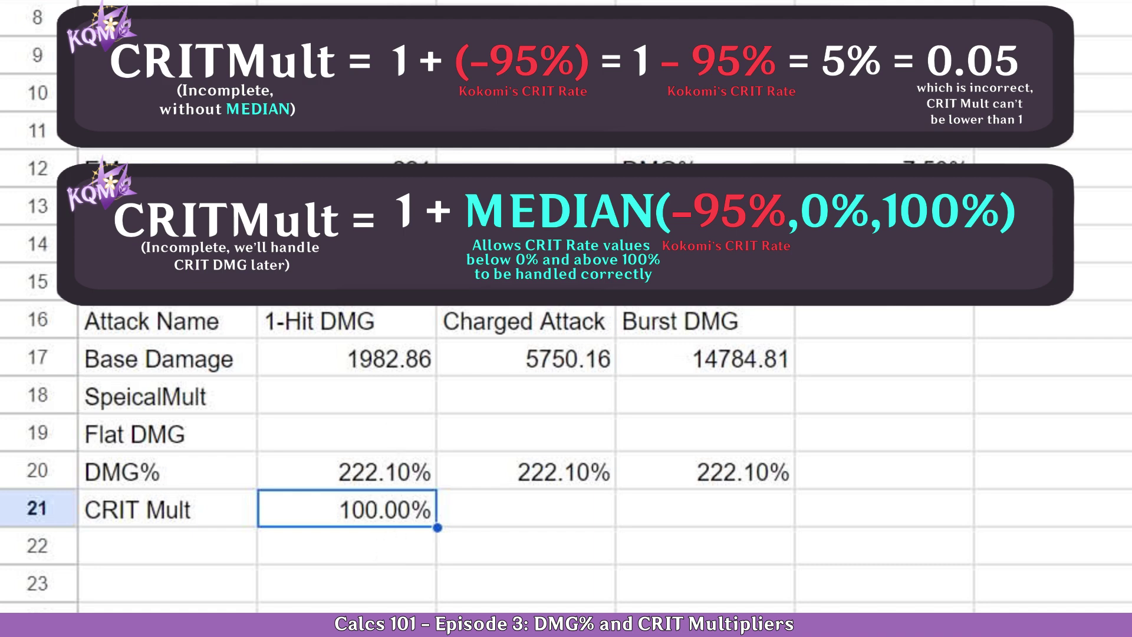
- Restore the CRIT Rate by entering =5% in its cell
click(347, 55)
text(=5)
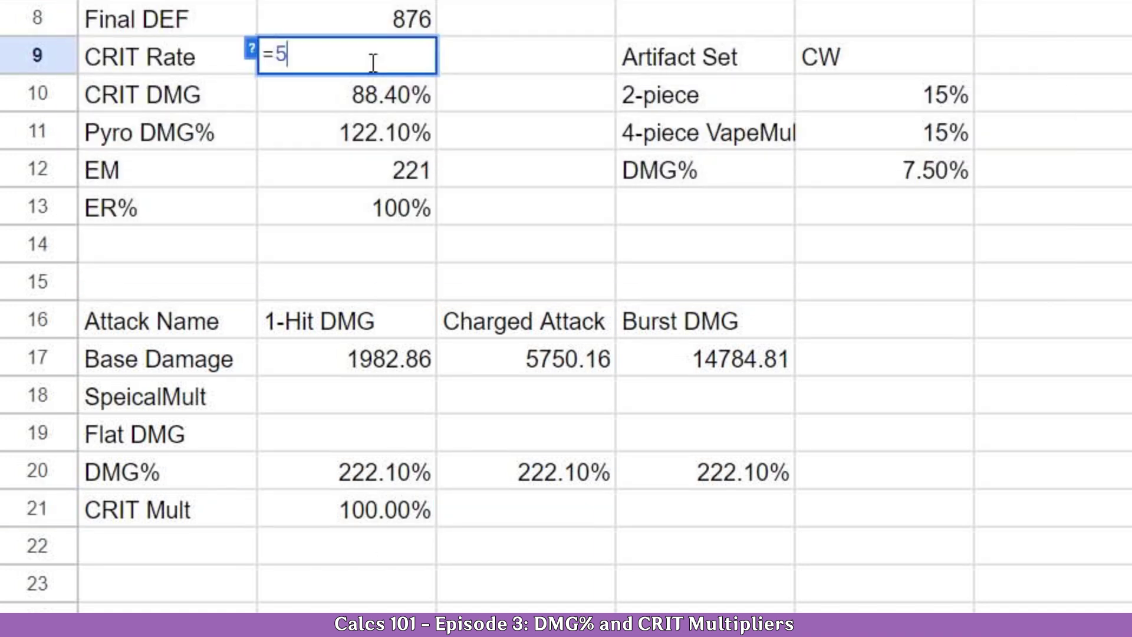
key(Return)
double_click(355, 44)
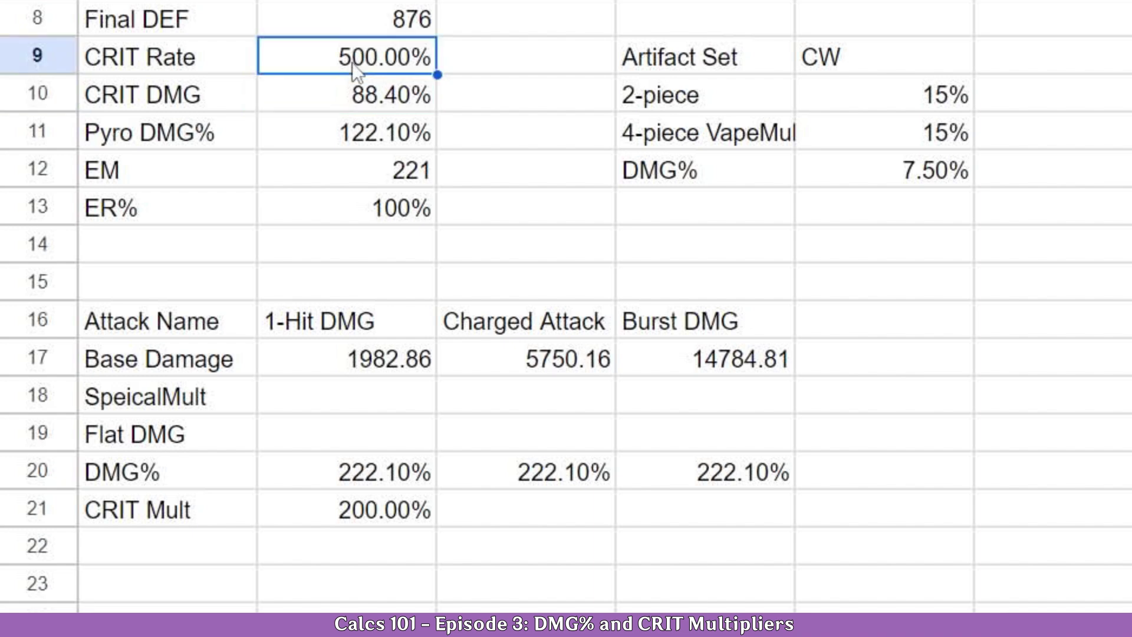
text(%)
key(Return)
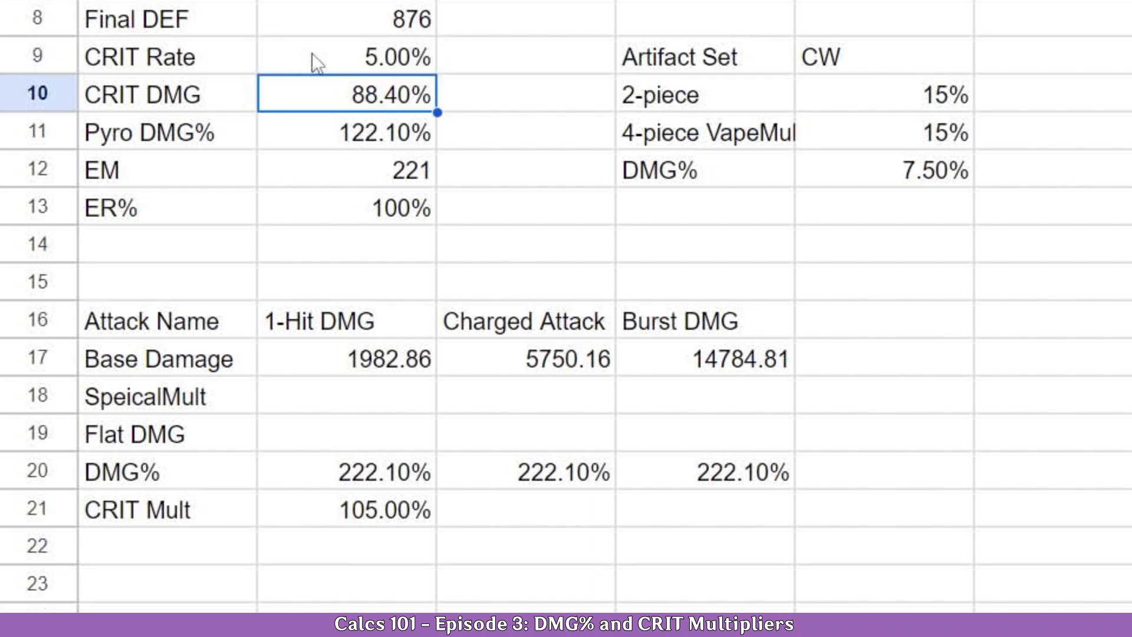
- Multiply the MEDIAN term of the CRIT Mult formula by $B$10 and fill the formula across to Charged Attack and Burst DMG
double_click(355, 514)
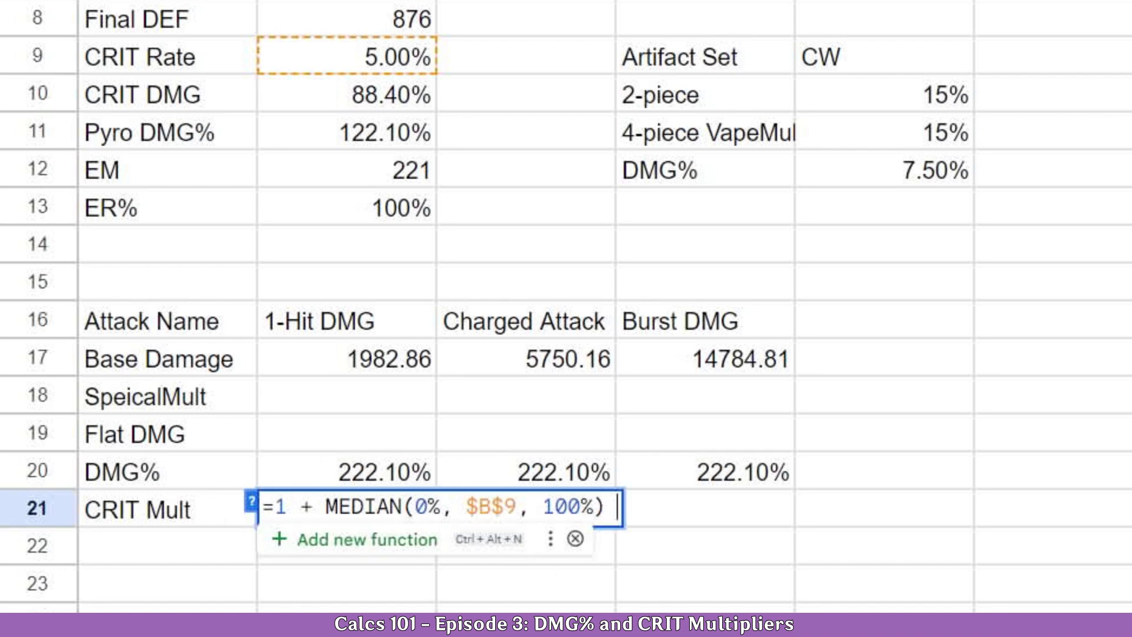
text(*)
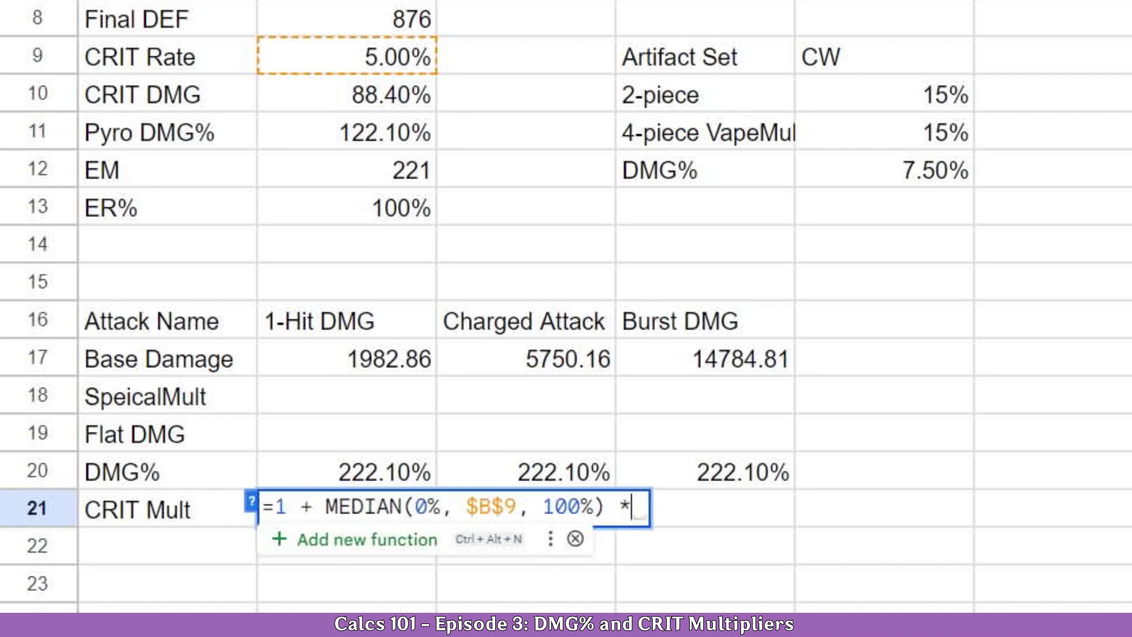
click(377, 97)
key(F4)
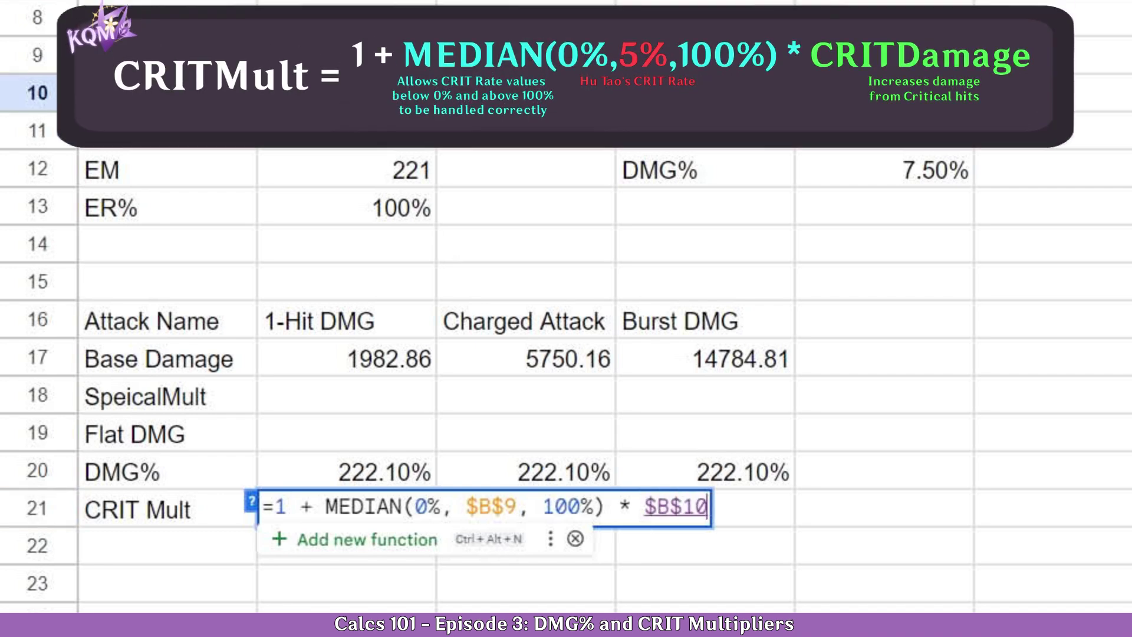
key(Return)
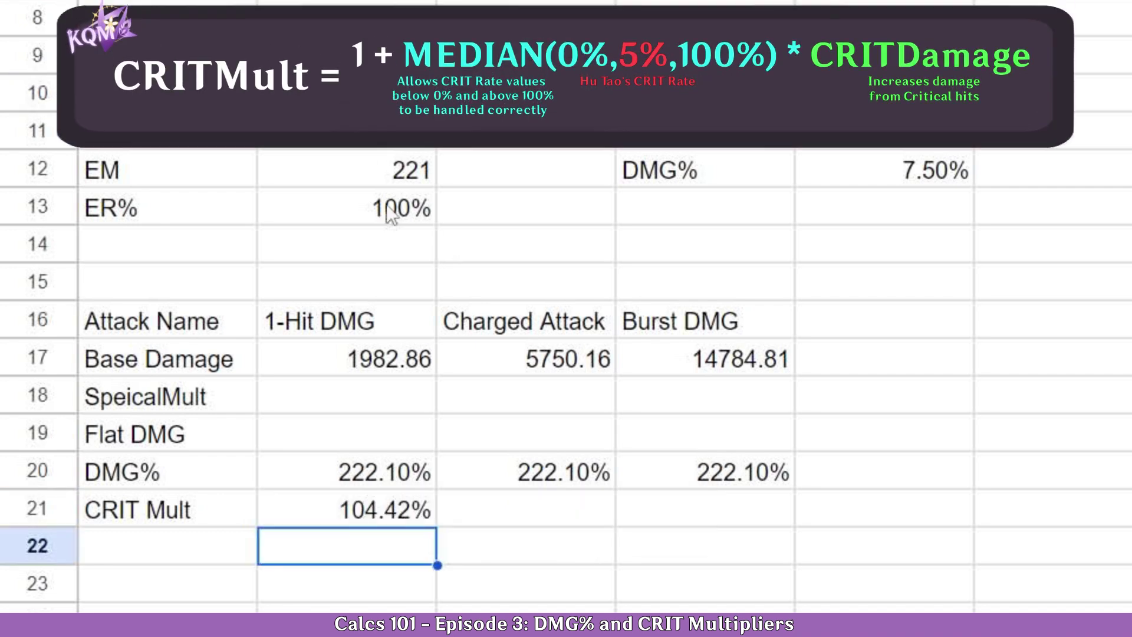
click(348, 512)
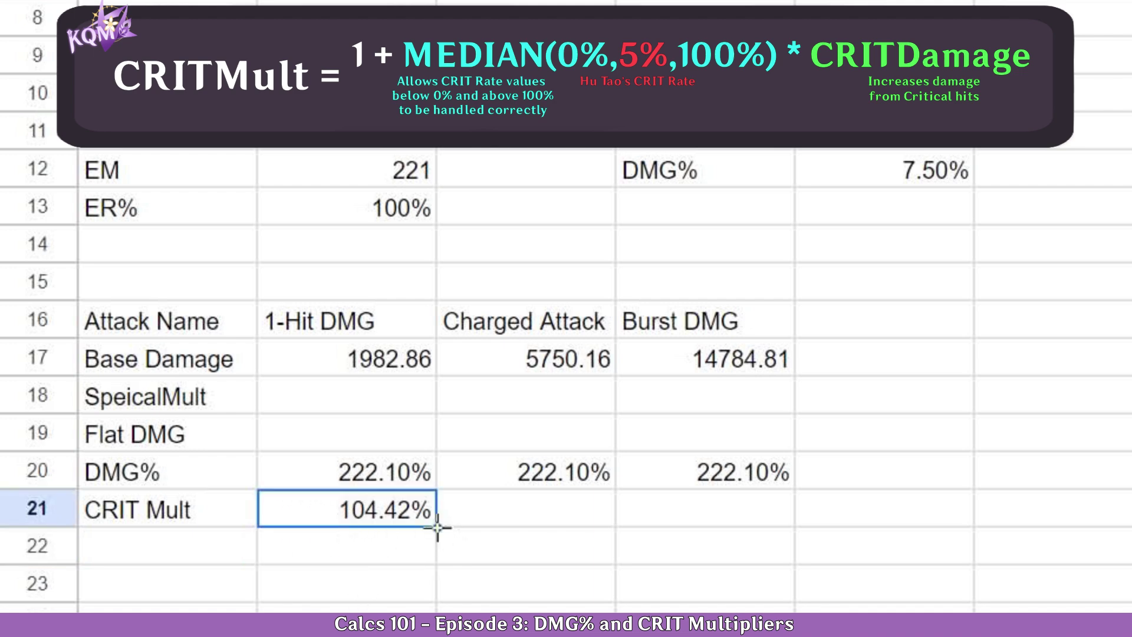
drag(438, 527, 665, 519)
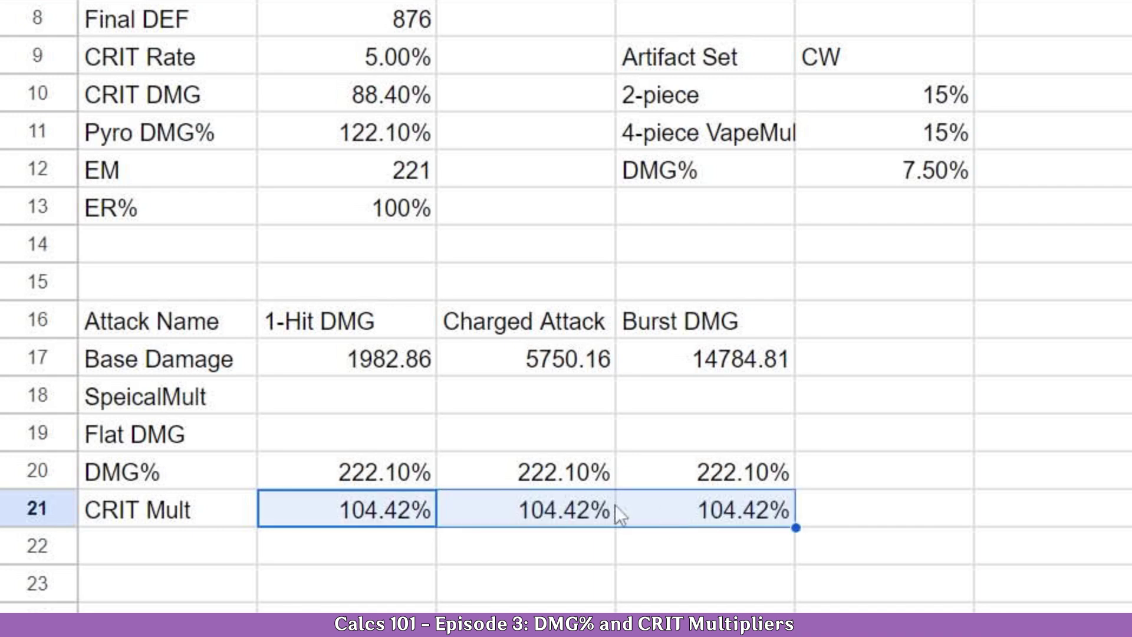
- Review the completed CRIT Mult formula in the 1-Hit DMG column
click(390, 517)
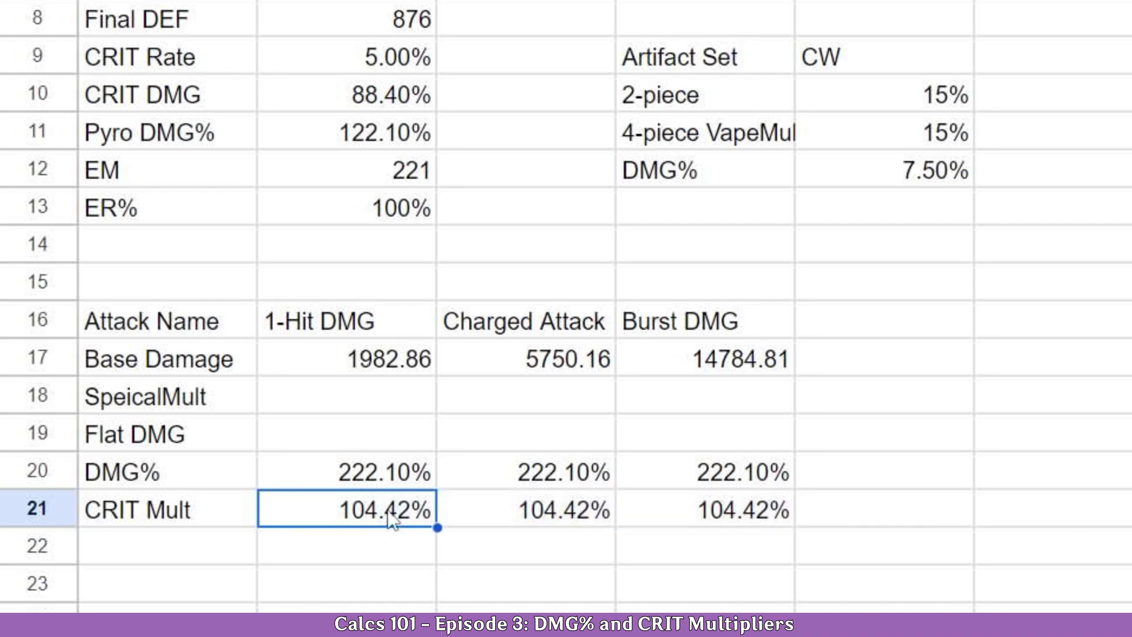
double_click(404, 514)
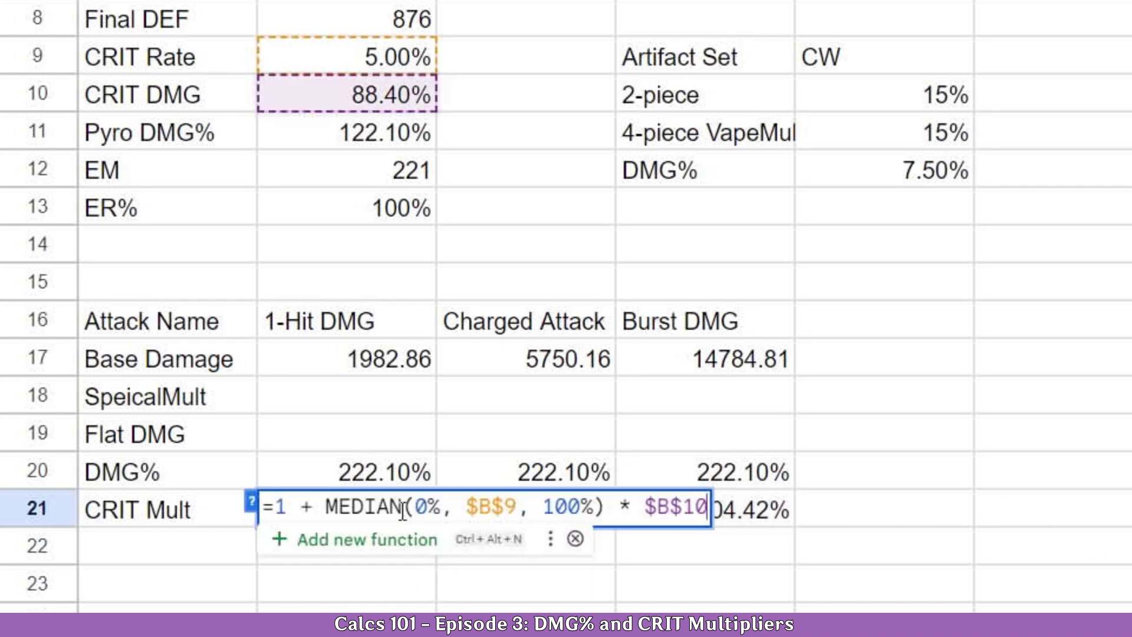
key(Escape)
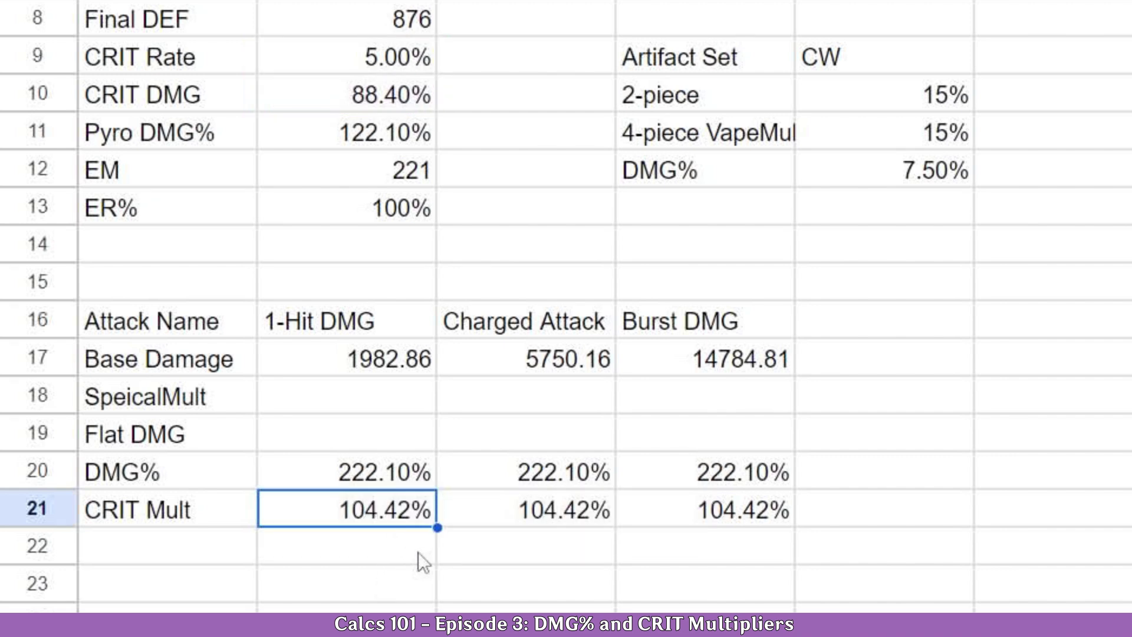
- Try a CRIT Rate of 70% with a CRIT DMG of 140% and inspect the CRIT Mult for 1-Hit DMG
click(342, 64)
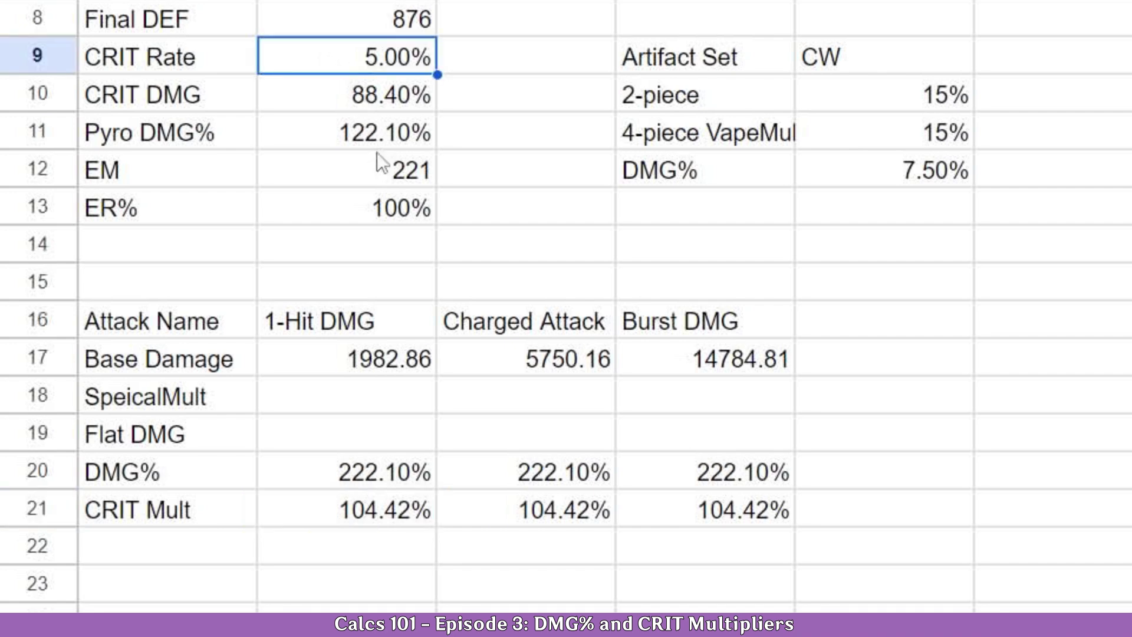
text(7014)
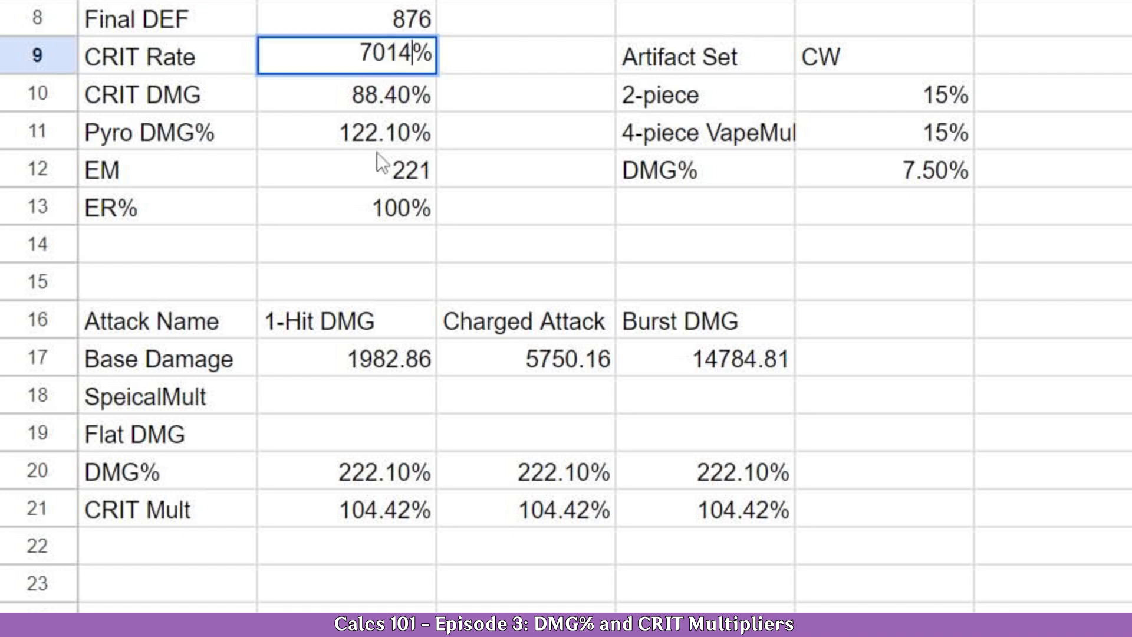
key(BackSpace)
key(BackSpace)
key(Return)
text(140)
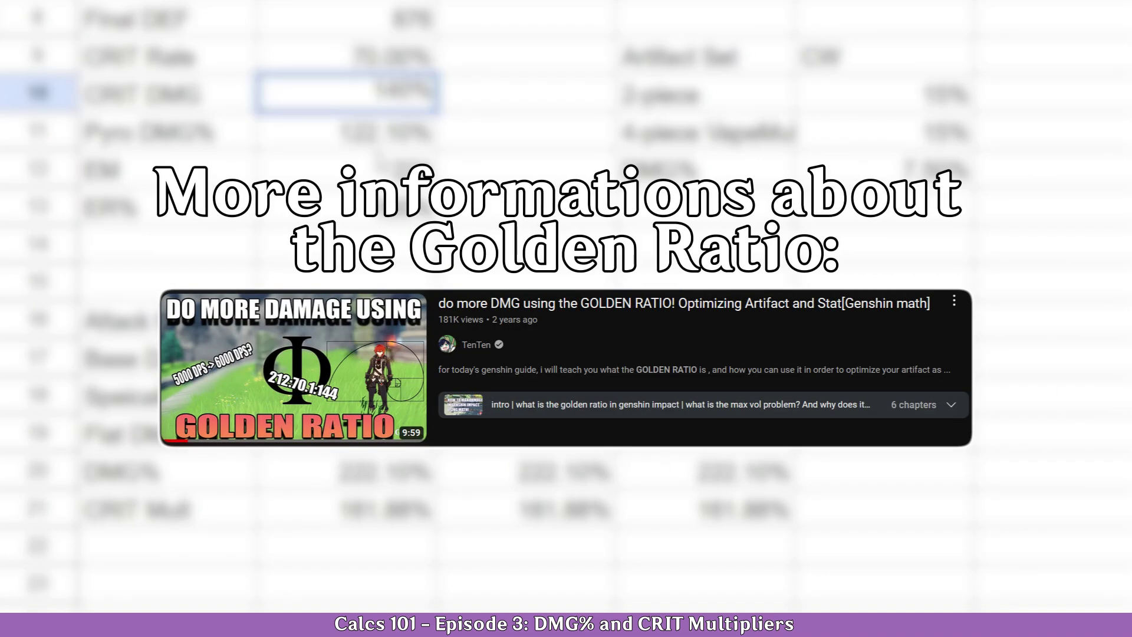
key(Return)
click(366, 519)
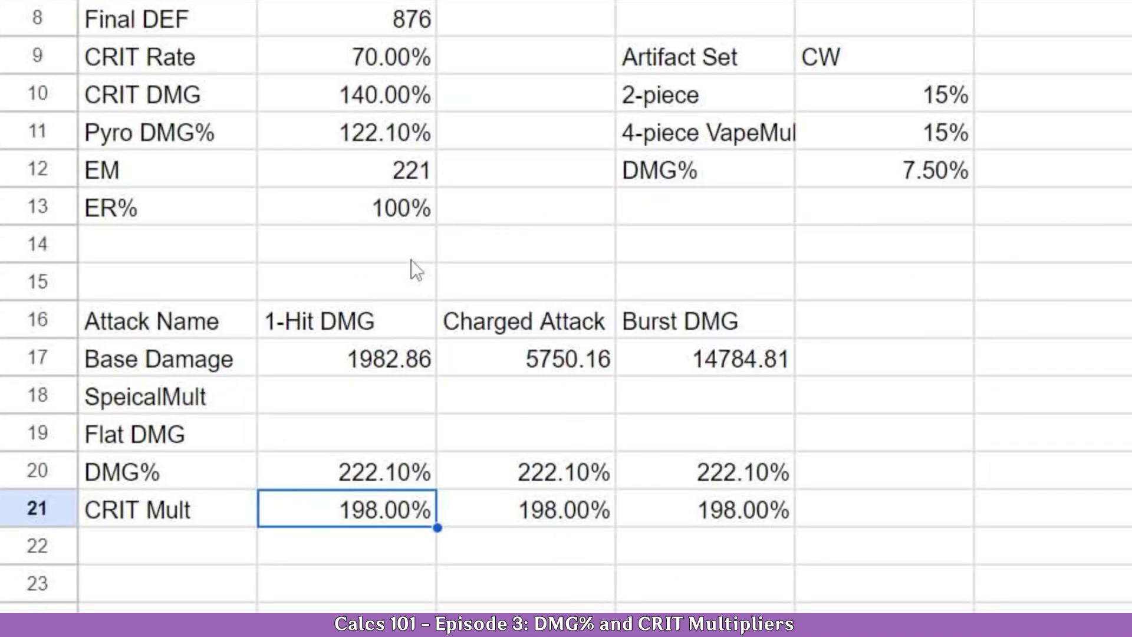
- Undo the last CRIT DMG and CRIT Rate changes and select the empty Flat DMG cell for 1-Hit DMG
key(ctrl+z)
key(ctrl+z)
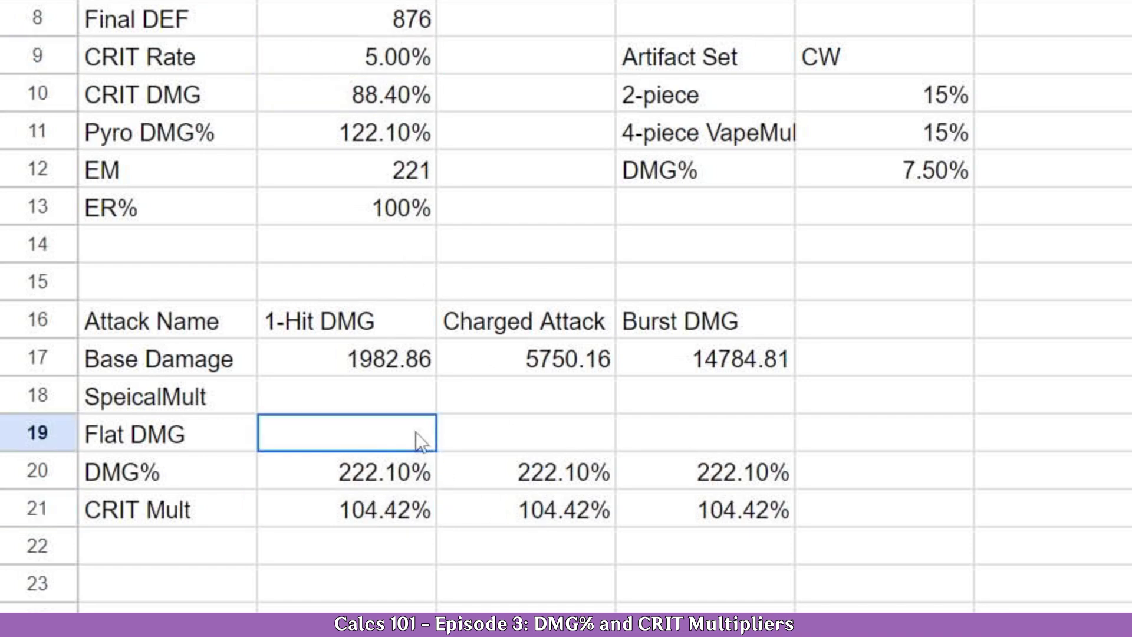
click(416, 435)
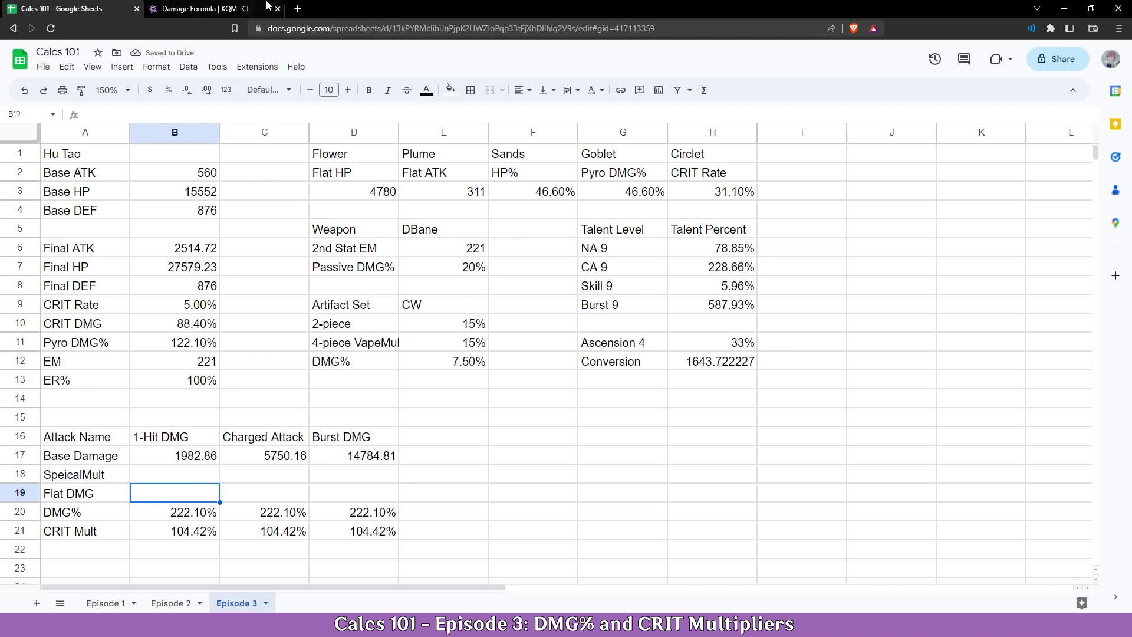
- Review the Critical Hits formula on the KQM TCL Damage Formula page and return to the Calcs 101 spreadsheet
click(206, 8)
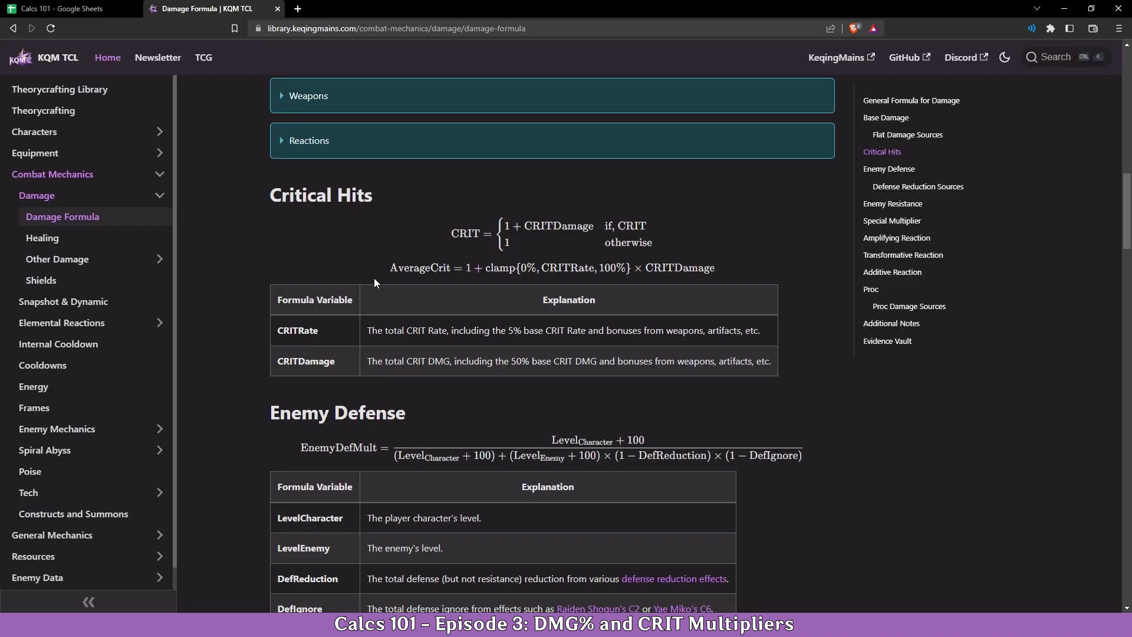
click(65, 9)
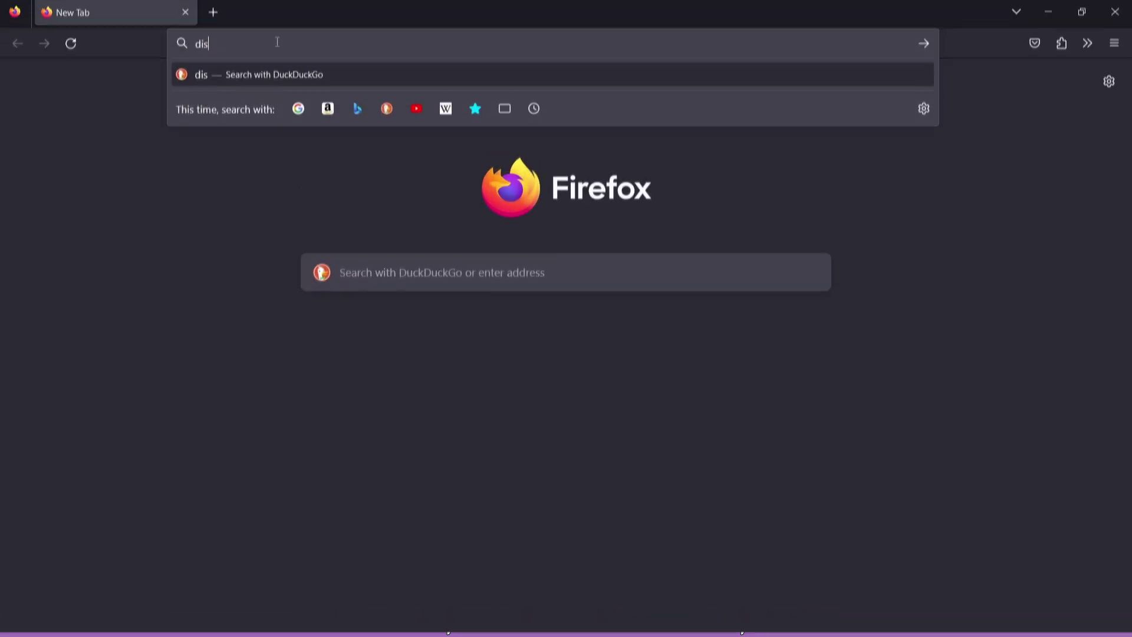
- Switch to Firefox, go to discord.gg/keqing and view the questions-pls-halp channel of the server
text(cord.gg/keqing)
key(Return)
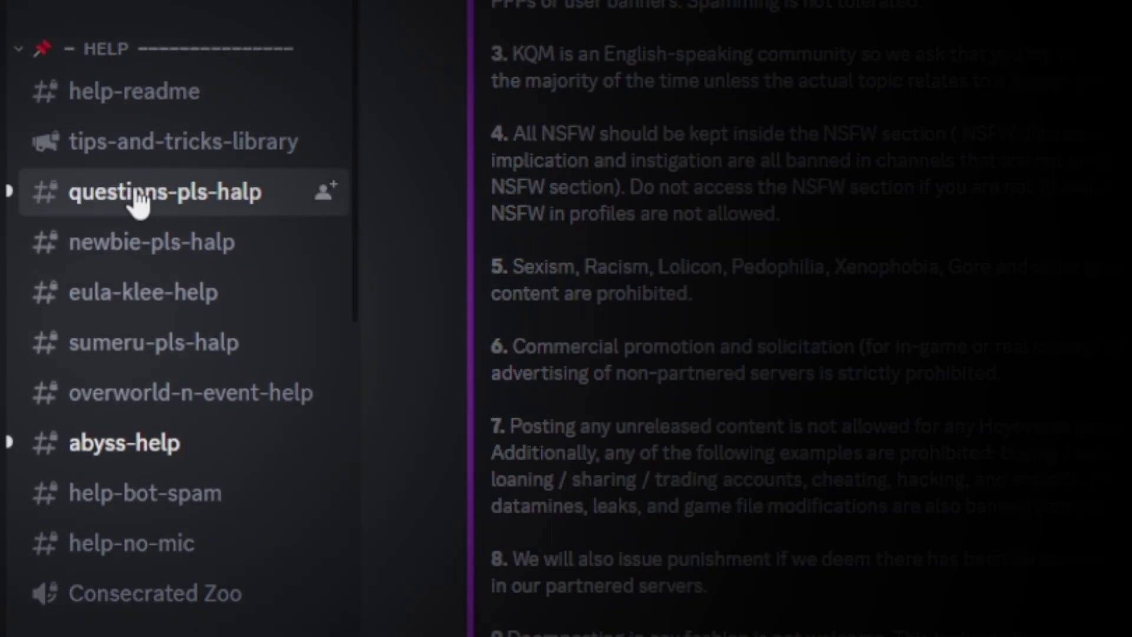
click(138, 197)
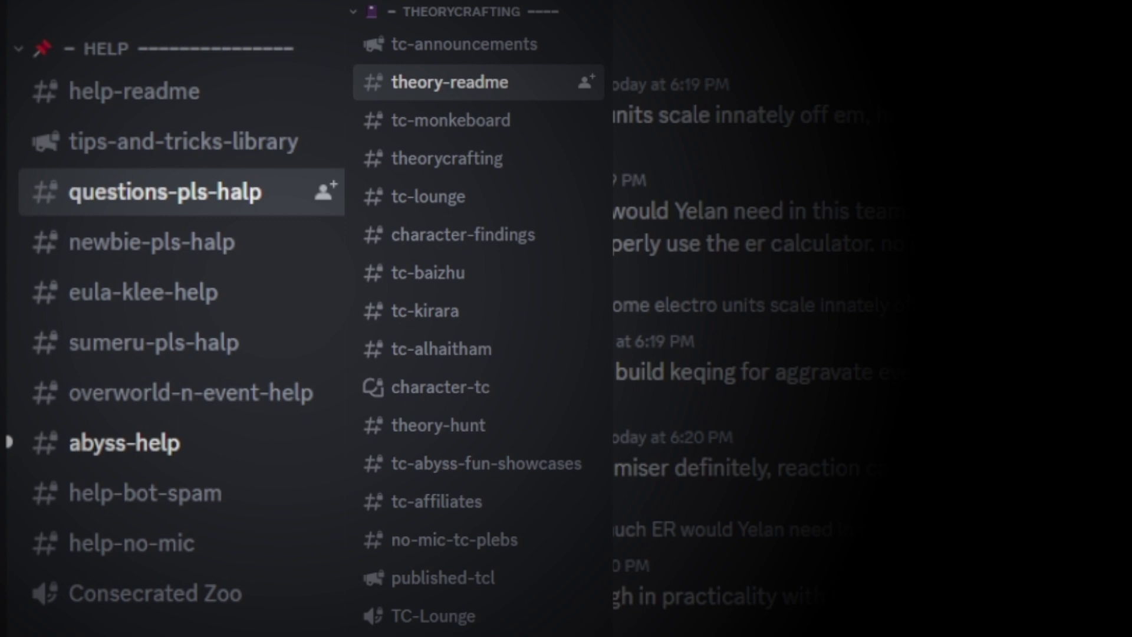
scroll(566, 318, down, 4)
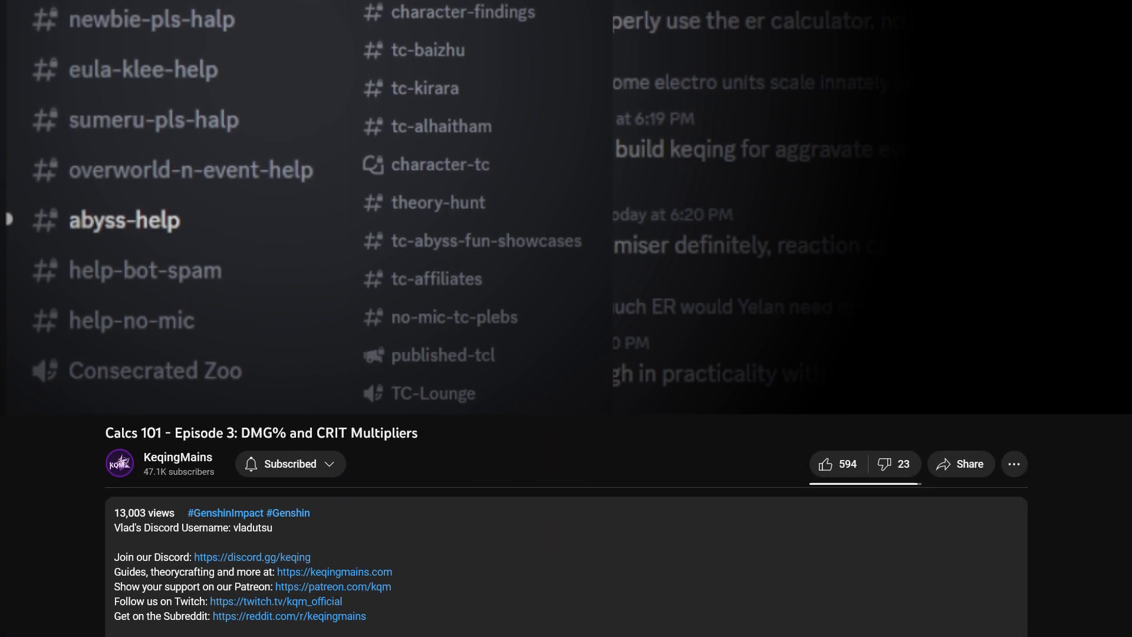